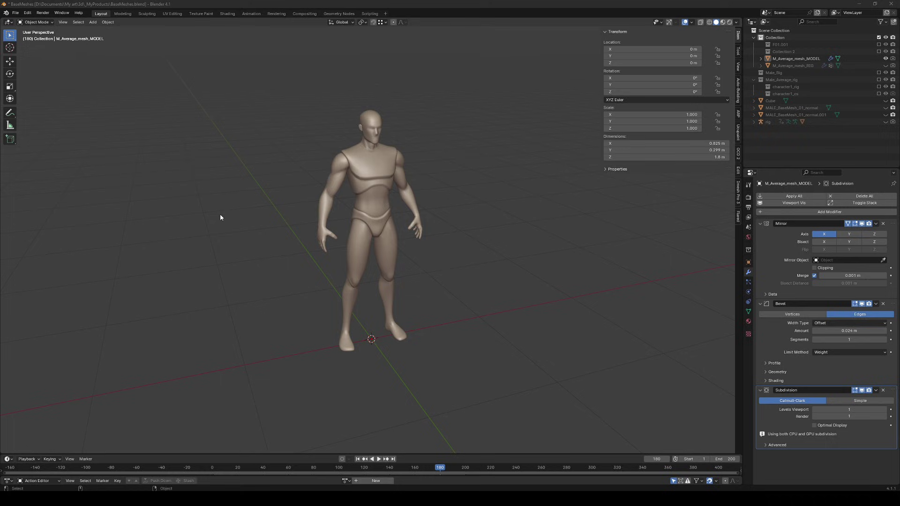
- Upload the male base mesh FBX to Mixamo and auto-rig it as MALE_BASEMESH_01_NORMAL
middle_drag(215, 219, 387, 222)
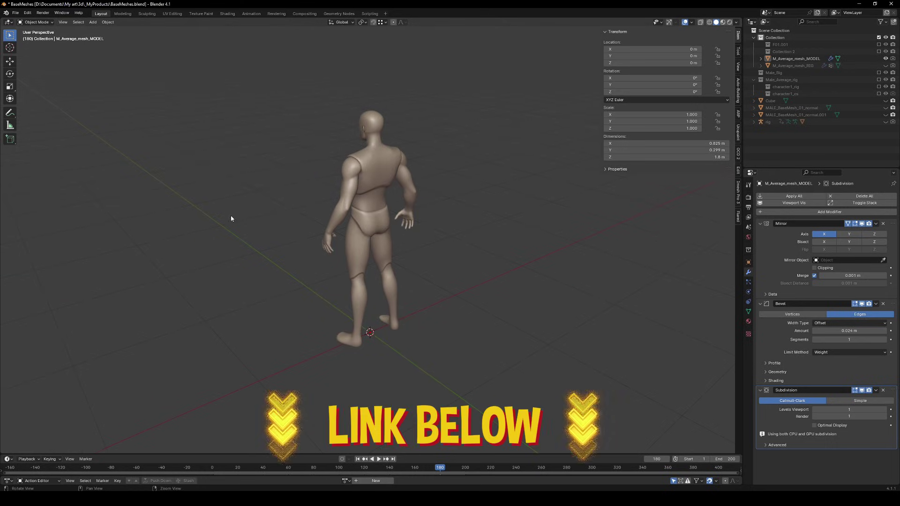
middle_drag(231, 217, 390, 215)
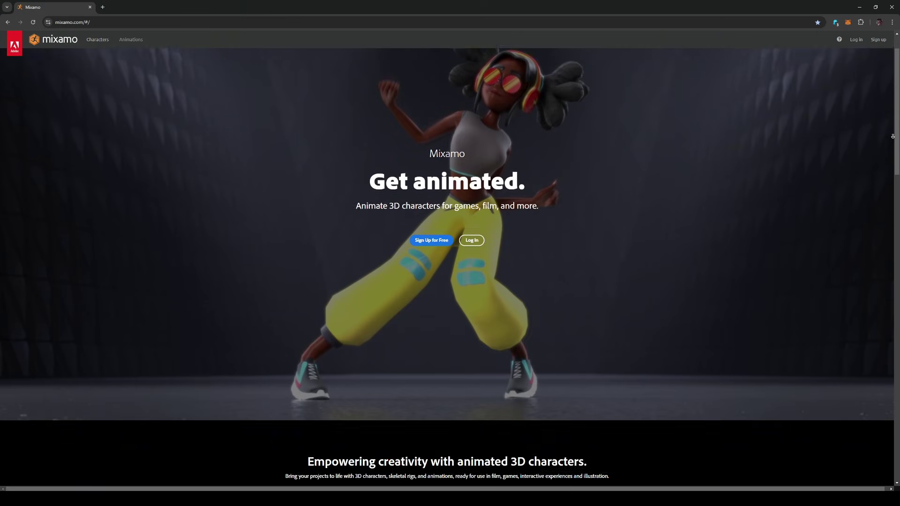
scroll(893, 136, down, 5)
scroll(892, 136, down, 2)
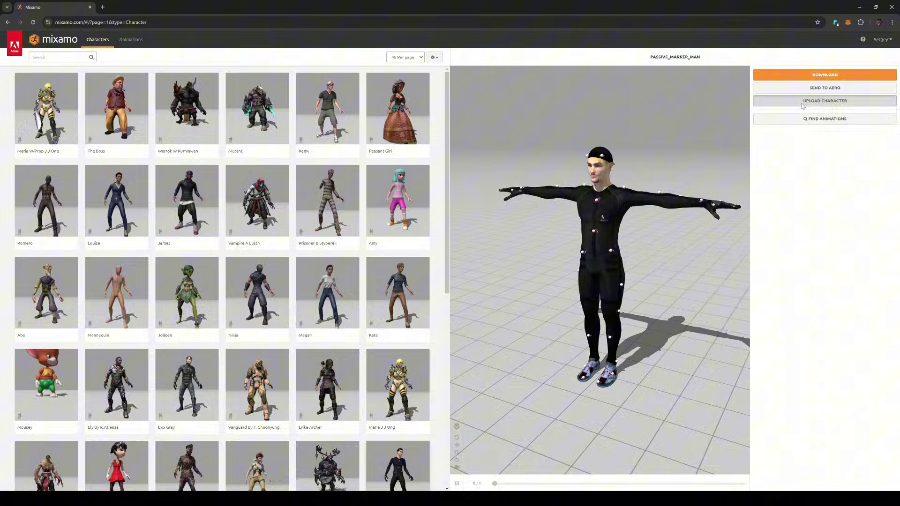
click(803, 104)
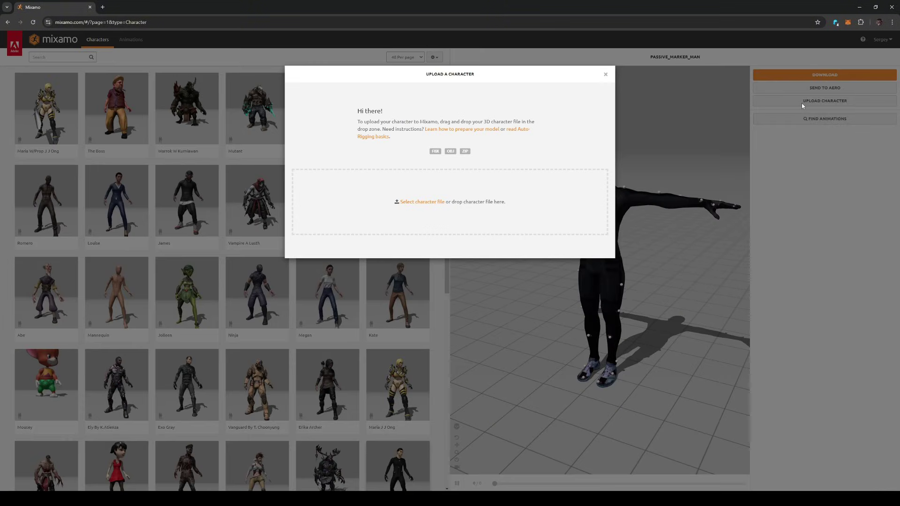
click(434, 202)
drag(493, 210, 495, 213)
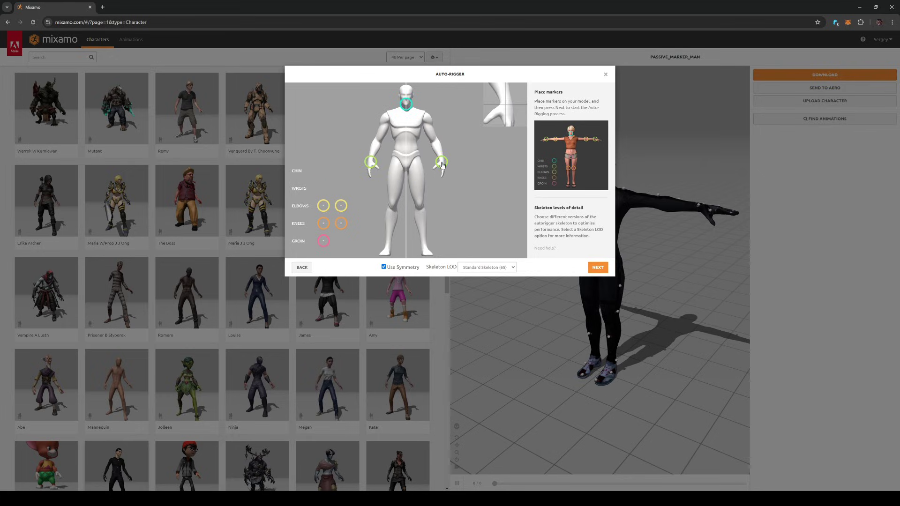
click(593, 269)
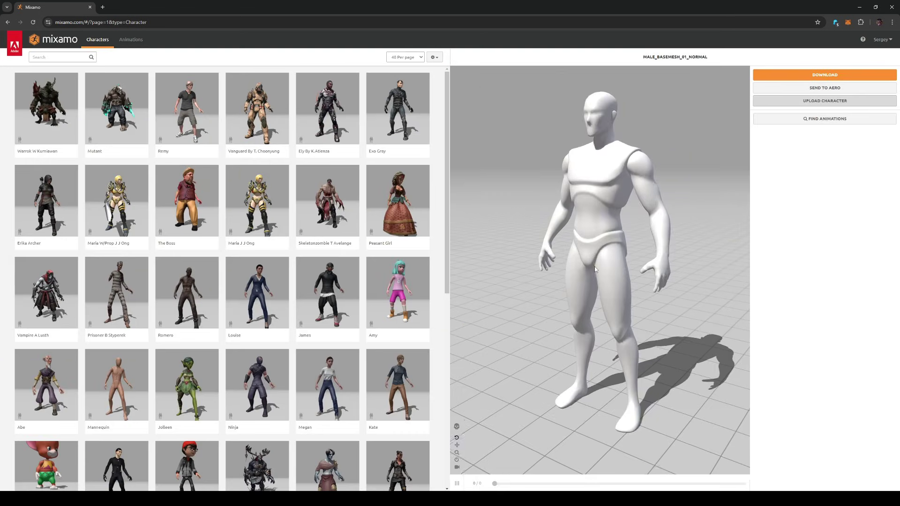
- Apply the in-place 'walking' search result Walking to the character and download it as FBX Binary
drag(499, 252, 602, 274)
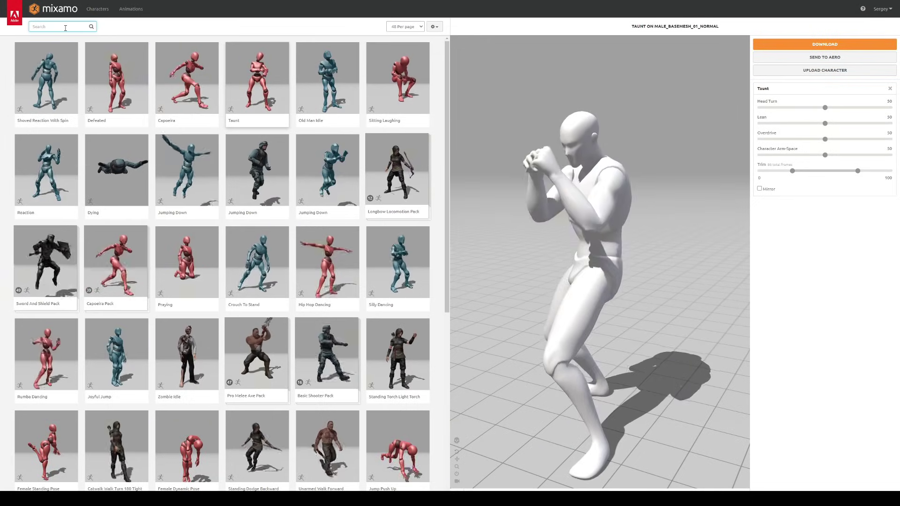
click(65, 27)
text(walking)
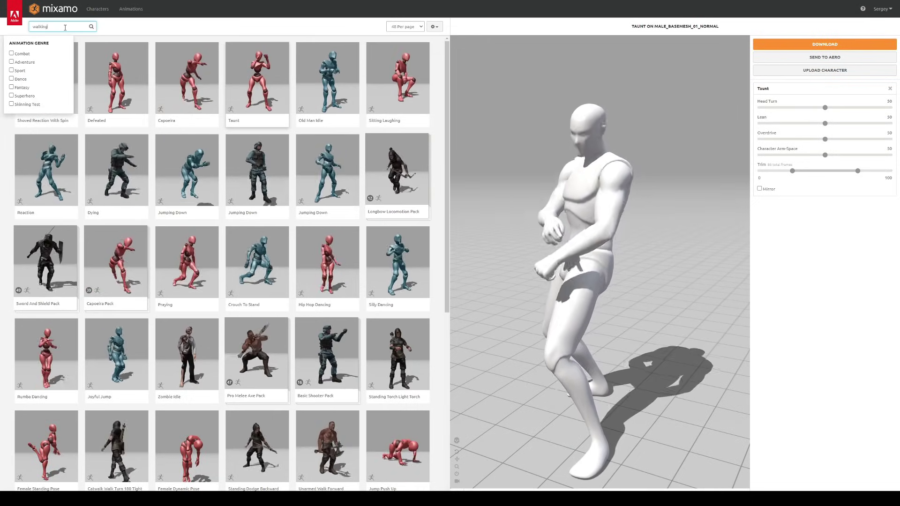
key(Return)
click(397, 380)
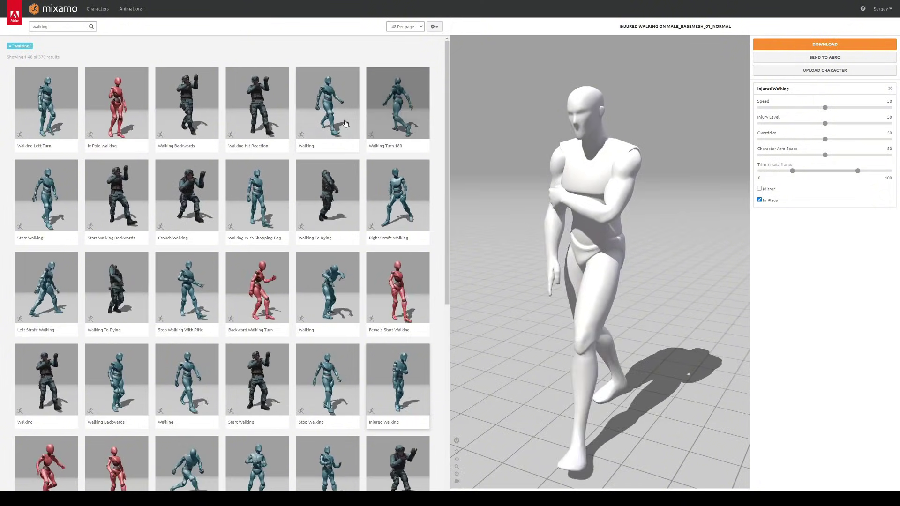
click(187, 380)
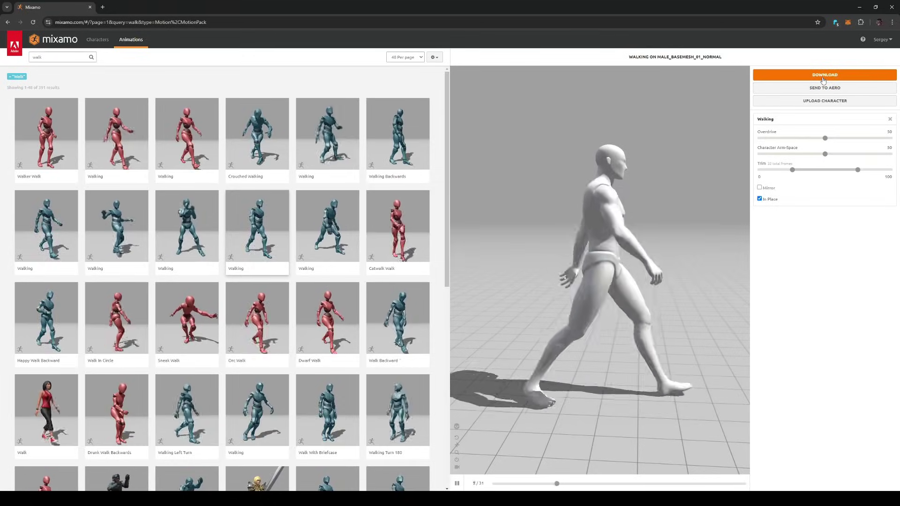
click(823, 76)
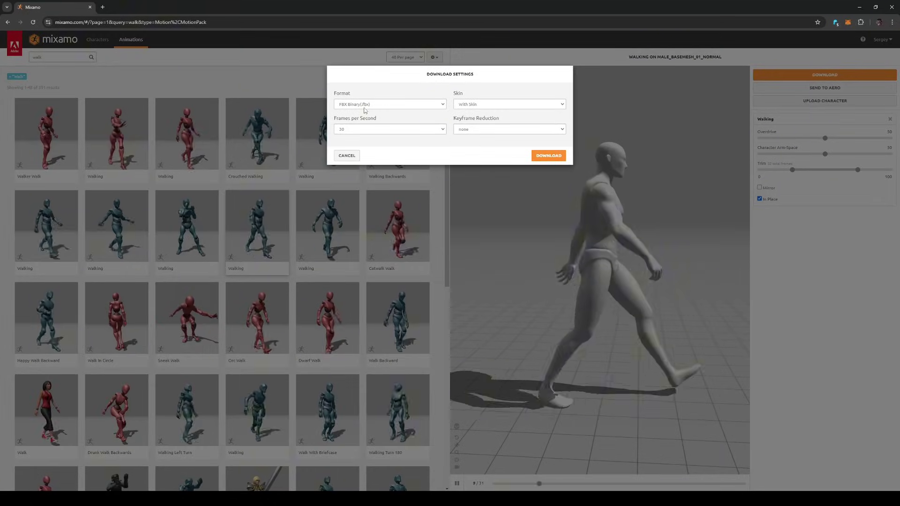
click(548, 156)
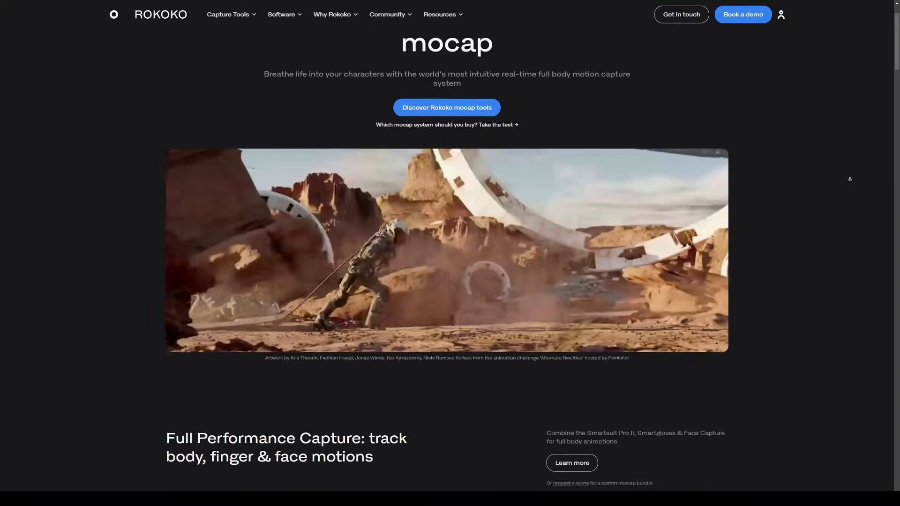
scroll(850, 179, down, 3)
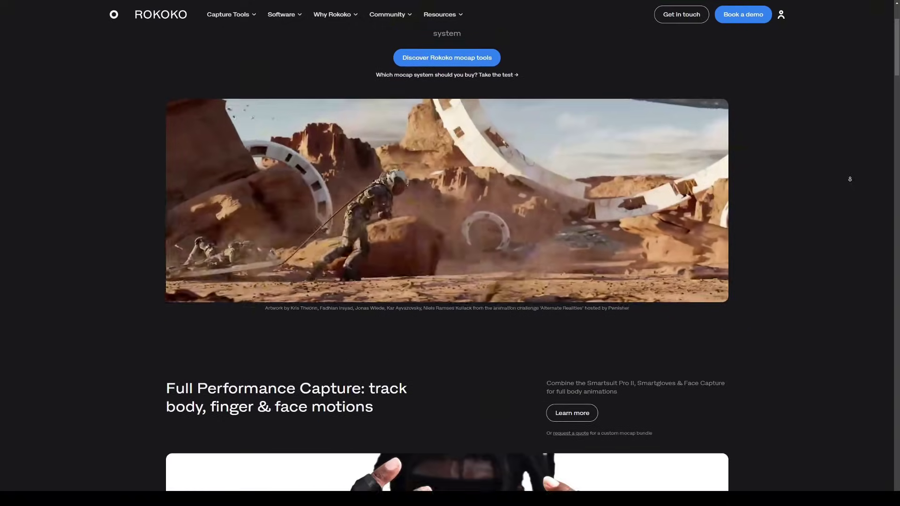
scroll(850, 179, down, 5)
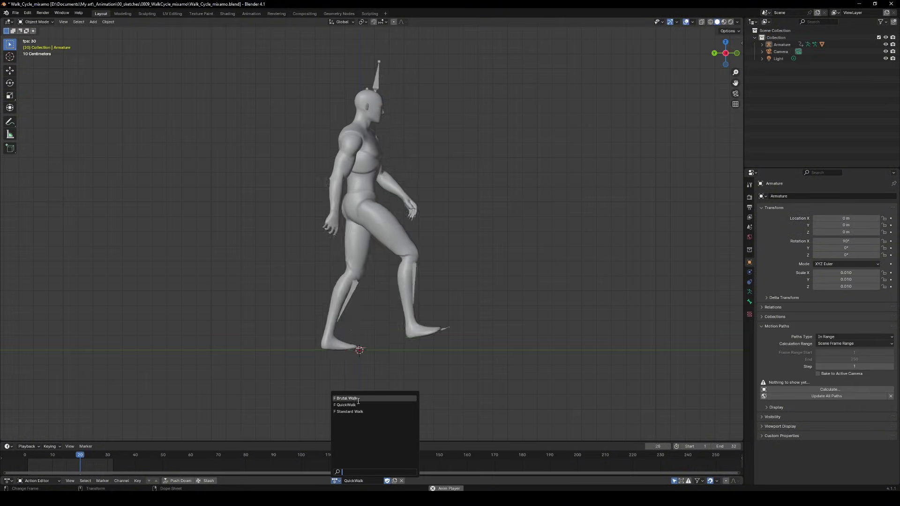
- Try the Brutal Walk action, then settle on Standard Walk and select the Armature
click(358, 399)
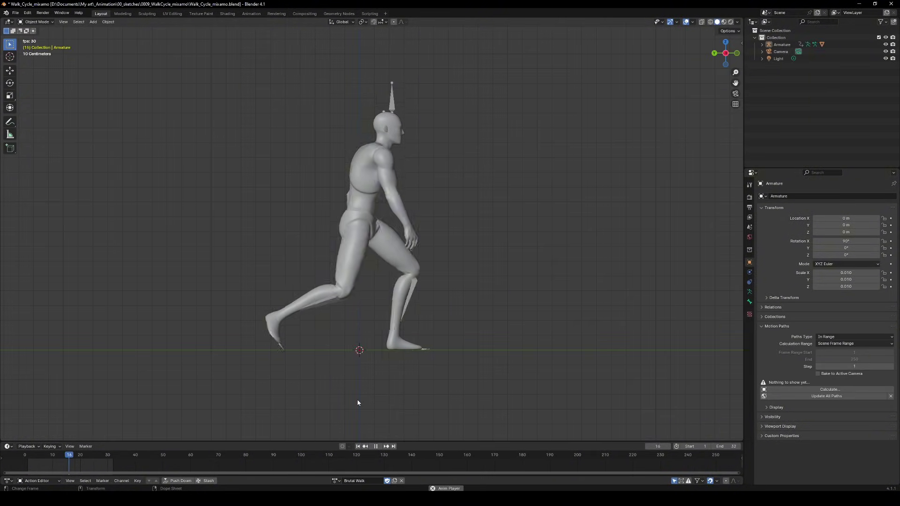
click(337, 480)
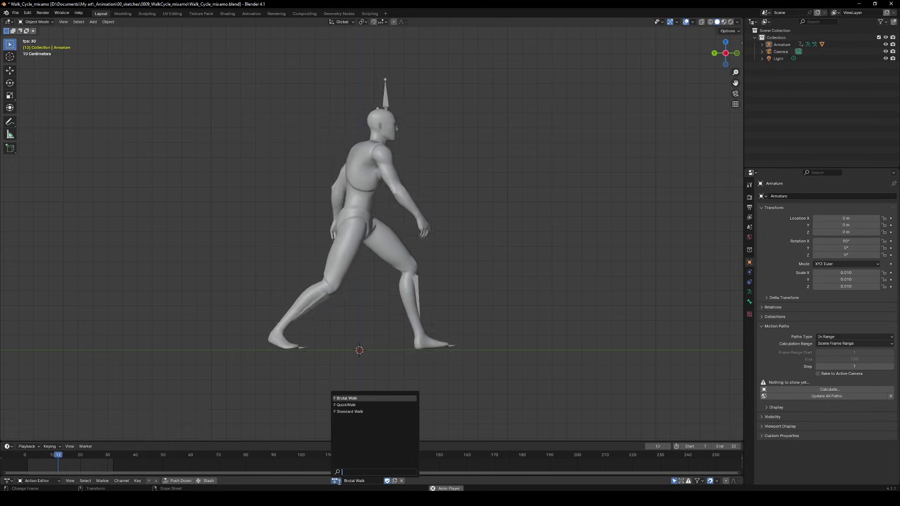
click(351, 412)
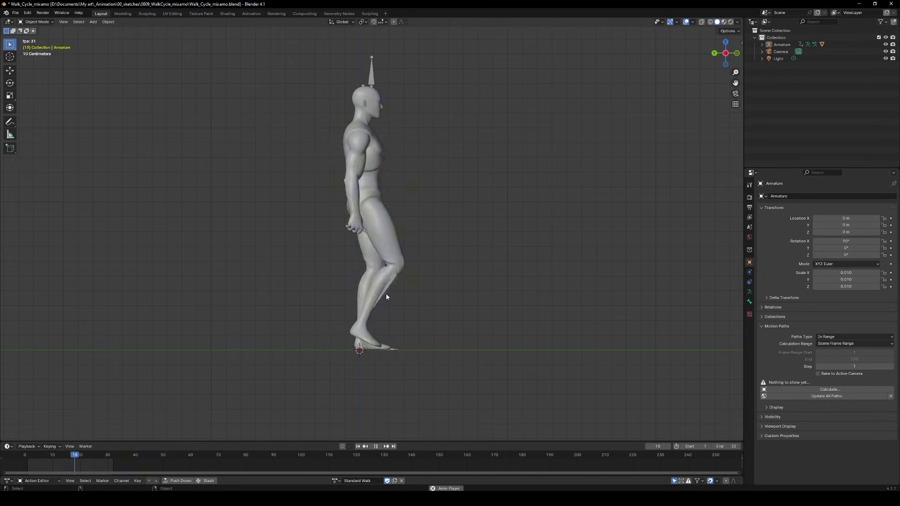
click(385, 160)
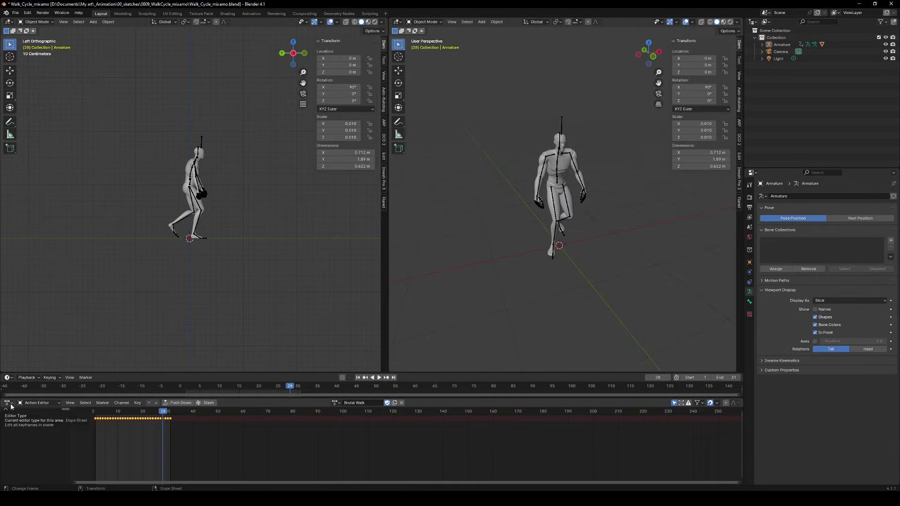
- Turn the bottom area into an enlarged Graph Editor showing the Head bone's X quaternion rotation curve
click(9, 403)
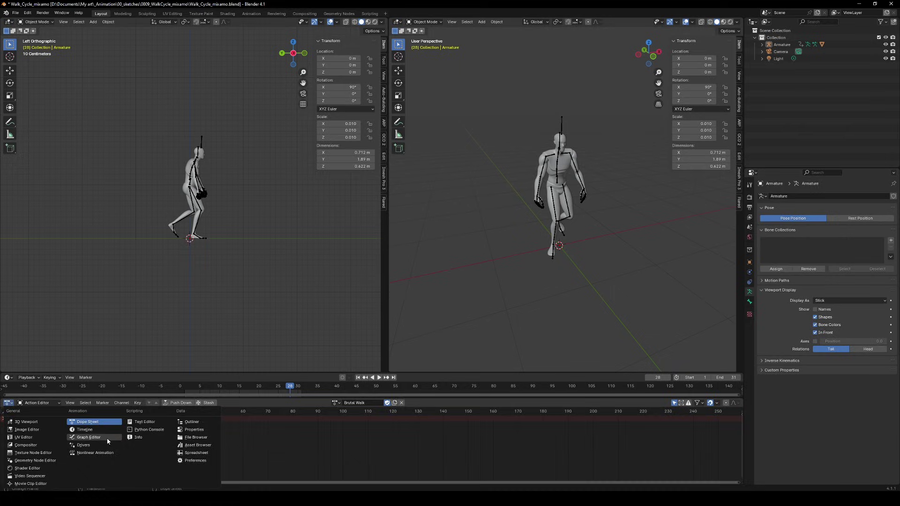
click(93, 439)
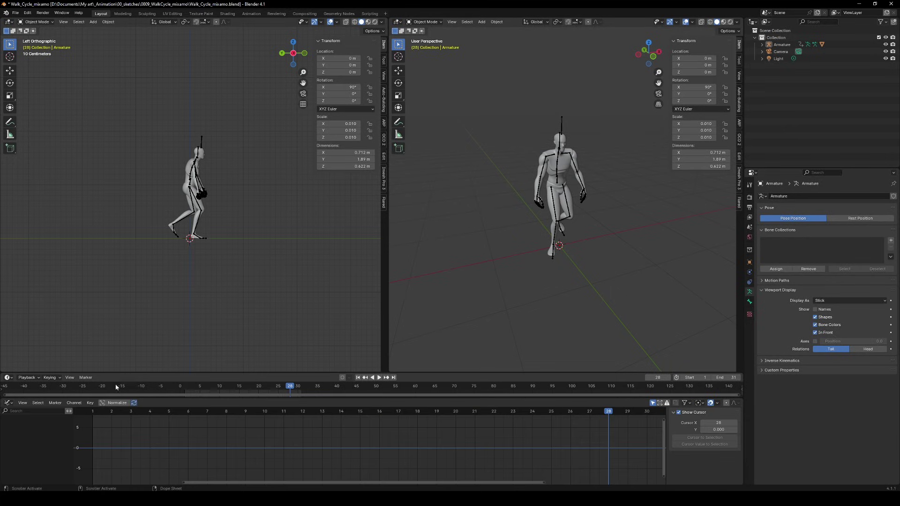
drag(105, 374, 106, 310)
drag(105, 399, 105, 320)
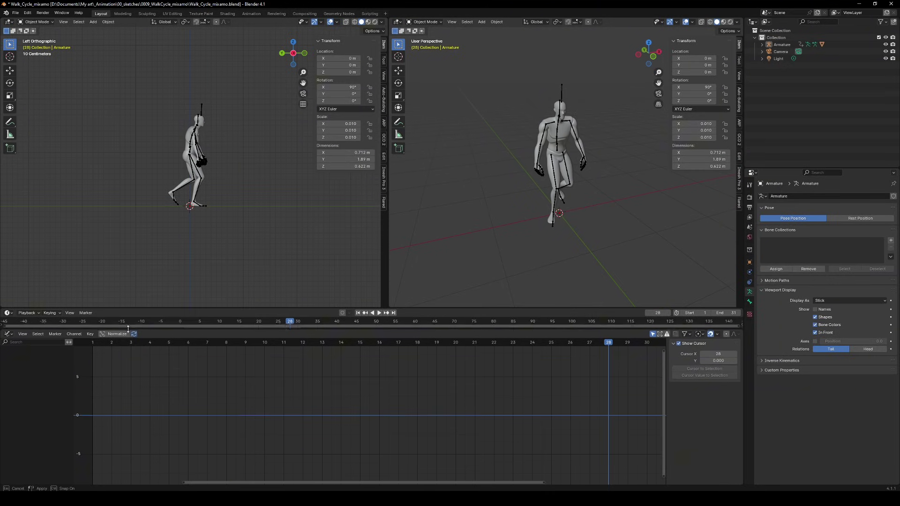
scroll(203, 155, up, 5)
scroll(560, 166, up, 3)
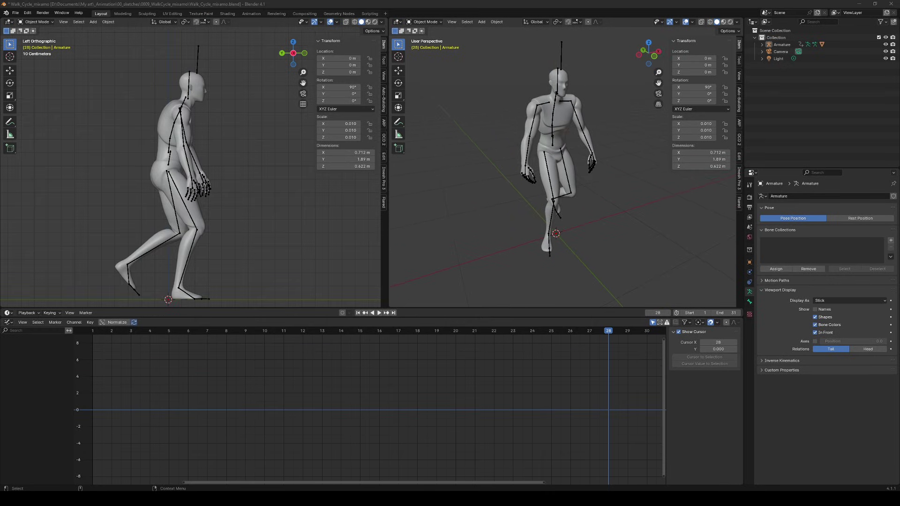
drag(210, 330, 272, 331)
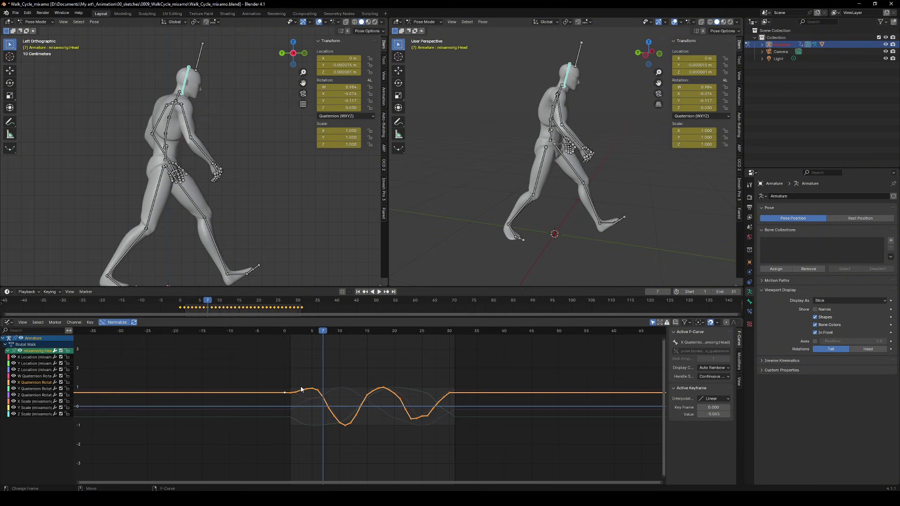
drag(301, 389, 306, 390)
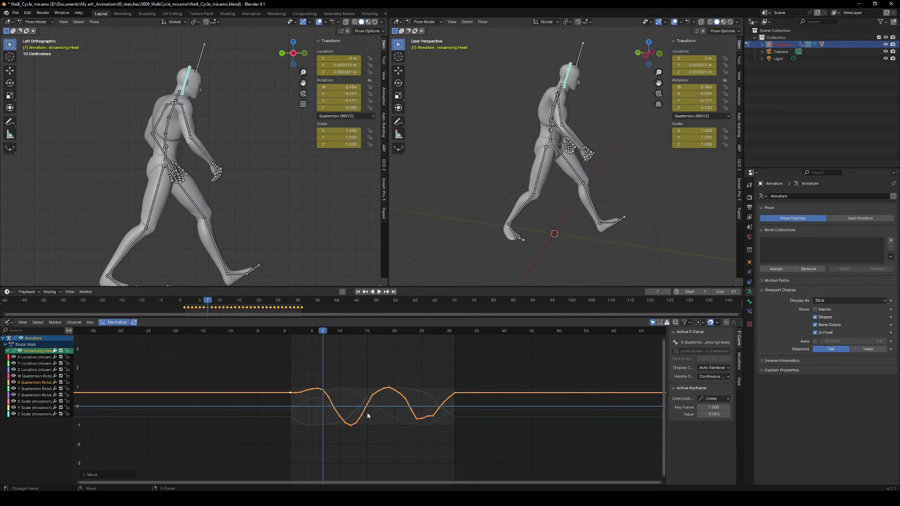
- Trial vertical moves on the Head and Spine2 curves, cancelling each one
key(g)
key(y)
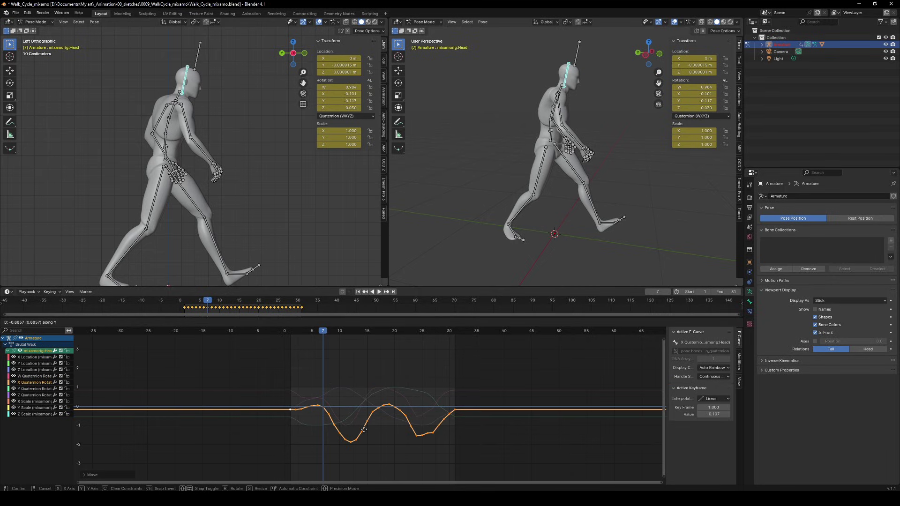
key(Escape)
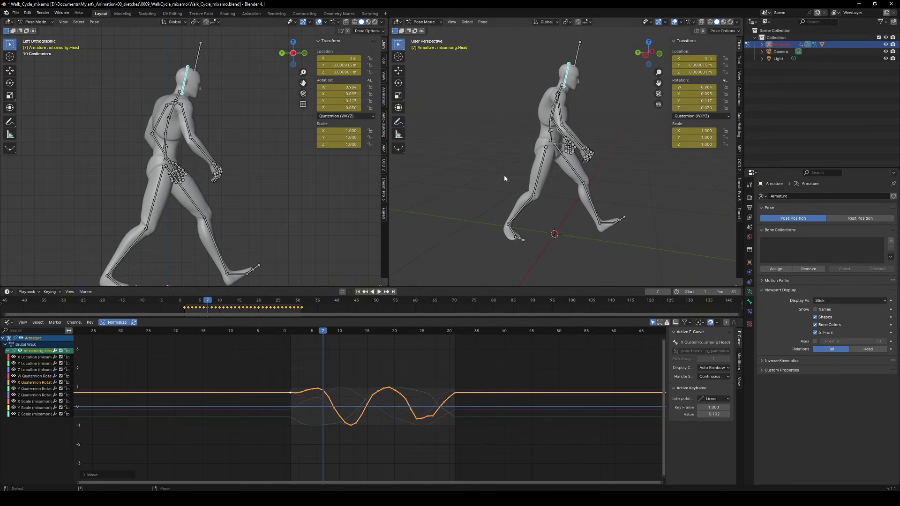
click(554, 106)
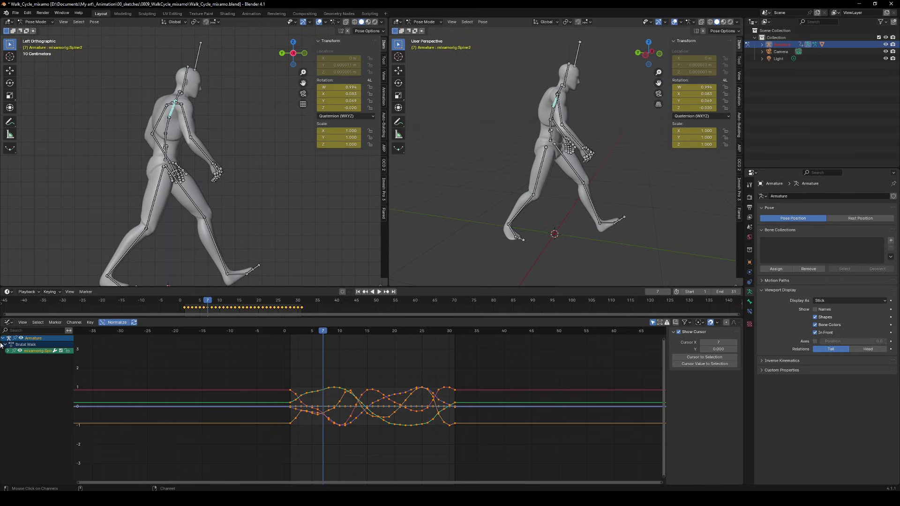
click(30, 359)
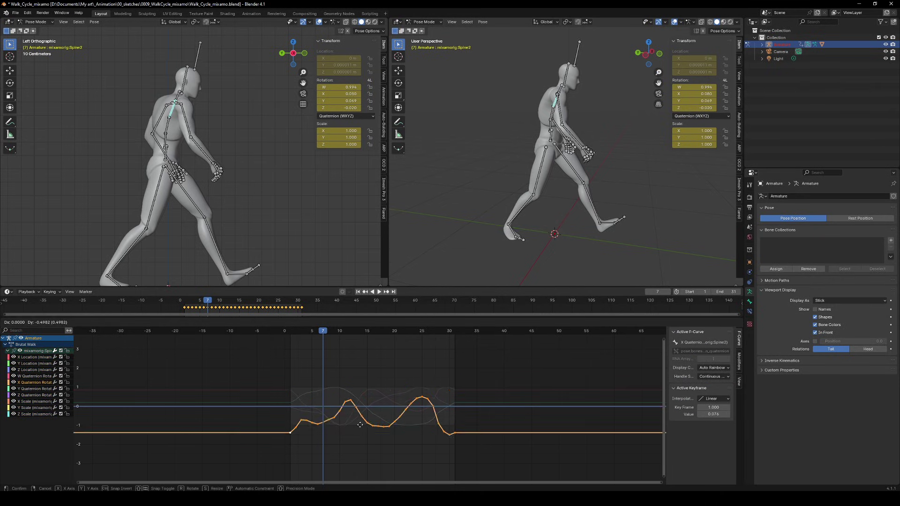
key(Escape)
- Test bending the spine and shifting Spine2's X rotation curve, then revert it
middle_drag(497, 182, 756, 137)
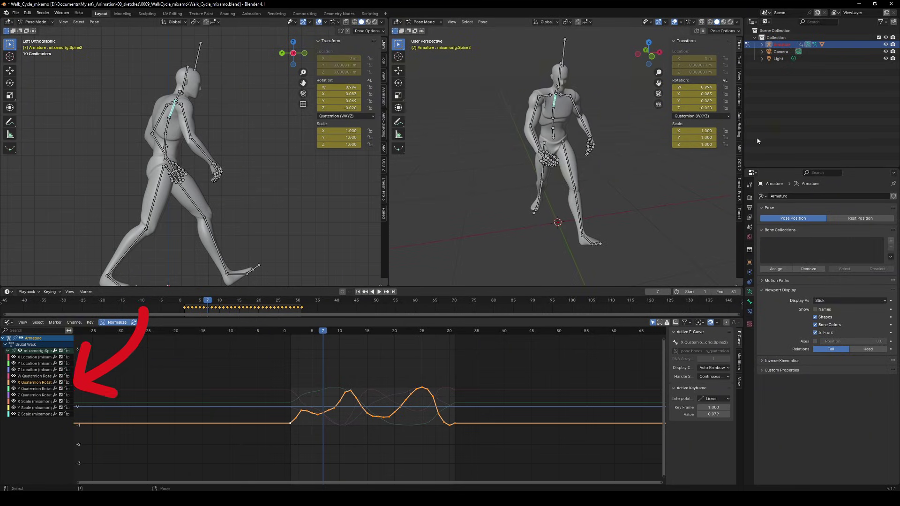
mouse_move(701, 100)
mouse_down()
mouse_move(684, 101)
mouse_move(700, 94)
mouse_up()
key(Escape)
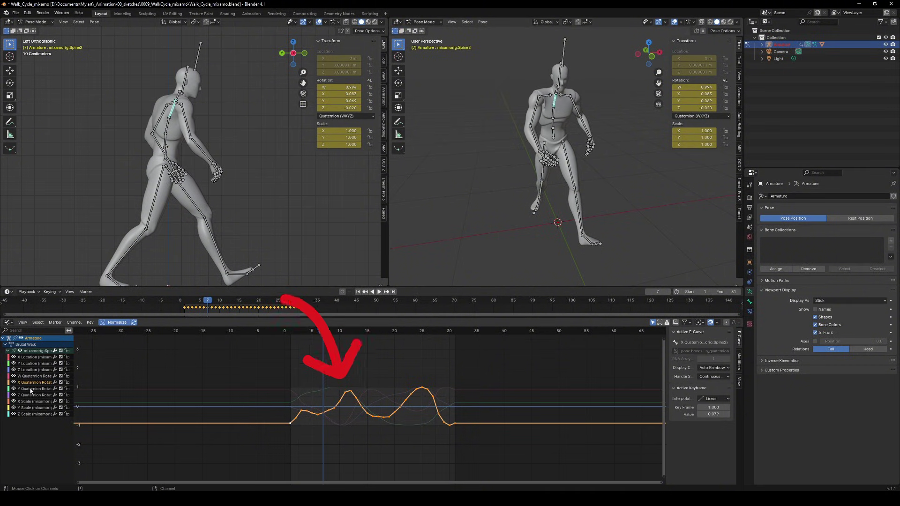
drag(333, 400, 328, 336)
scroll(333, 365, down, 4)
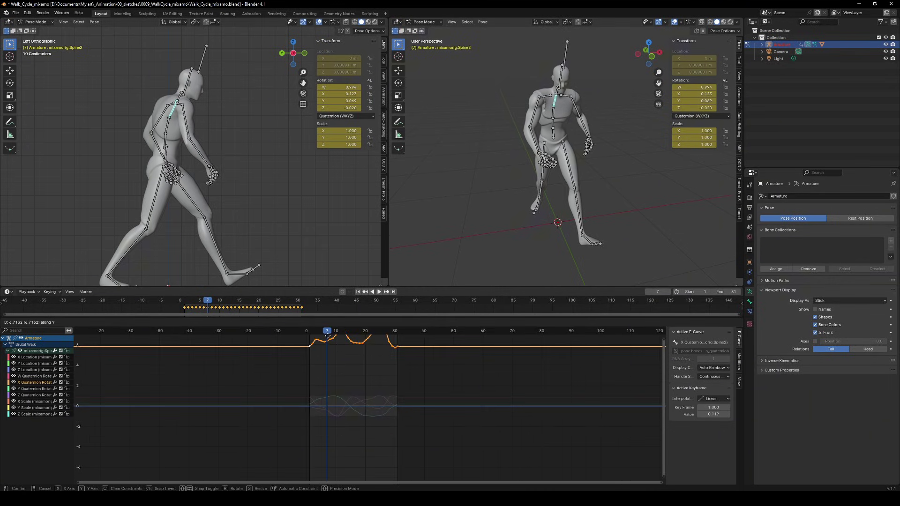
right_click(328, 336)
- Select Spine1 and move its X Quaternion Rotation curve vertically
middle_drag(539, 155, 597, 157)
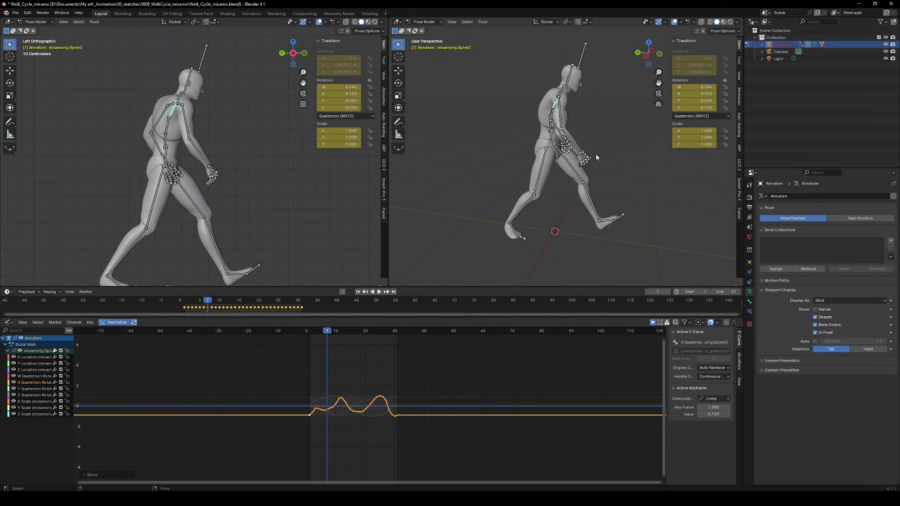
click(555, 115)
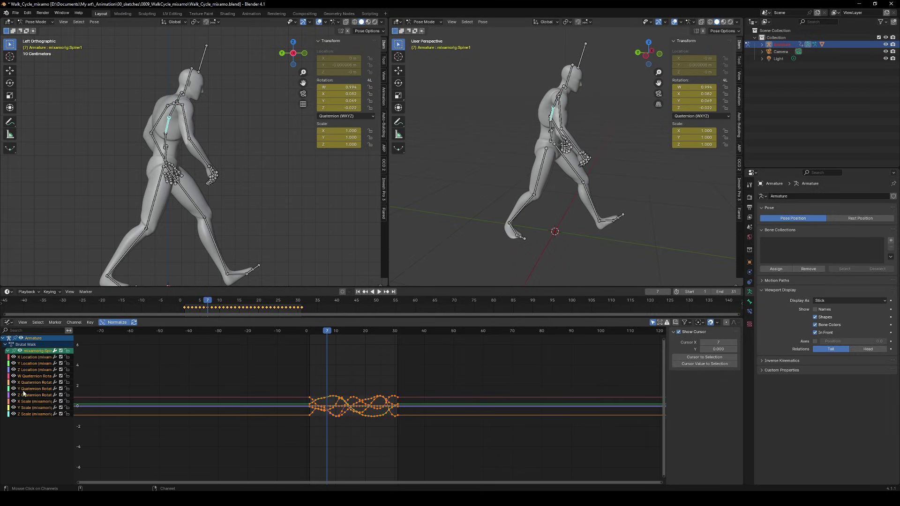
click(27, 383)
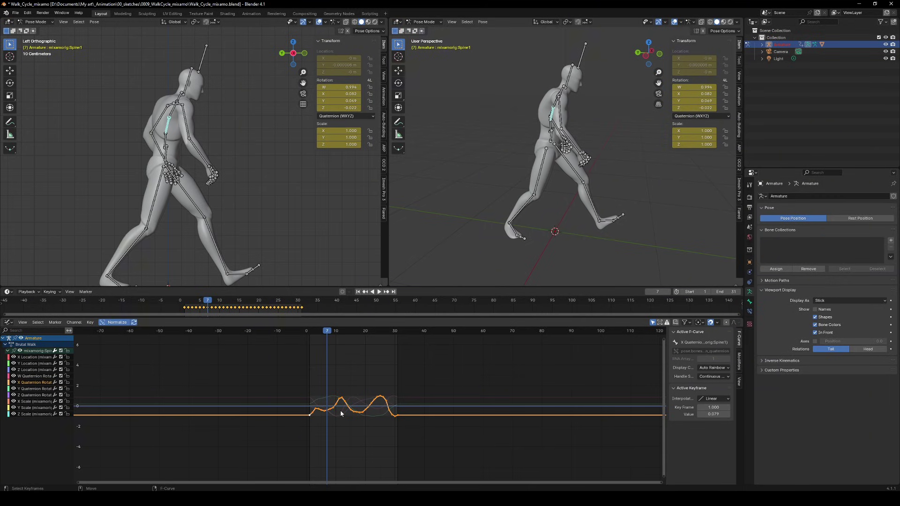
key(g)
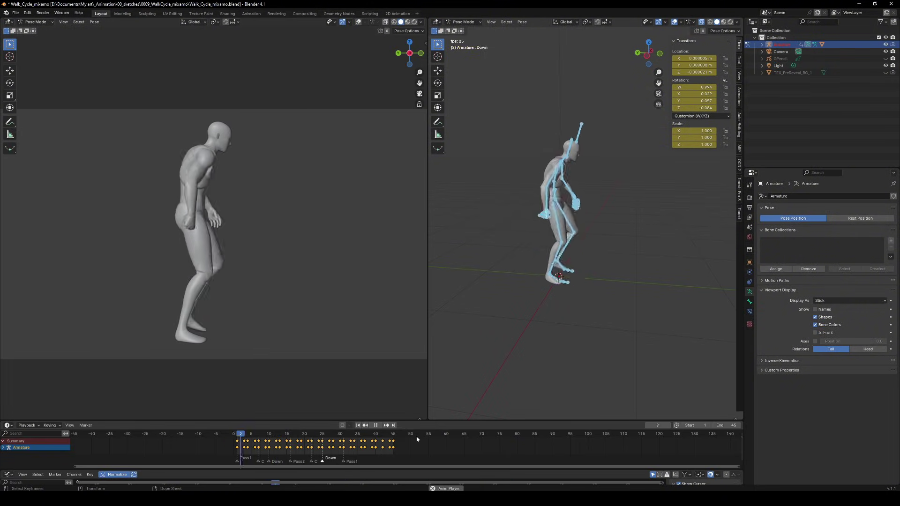
- Scale the walk keyframes from frame 1 by 0.6909 so the cycle ends at frame 30, then replay
key(space)
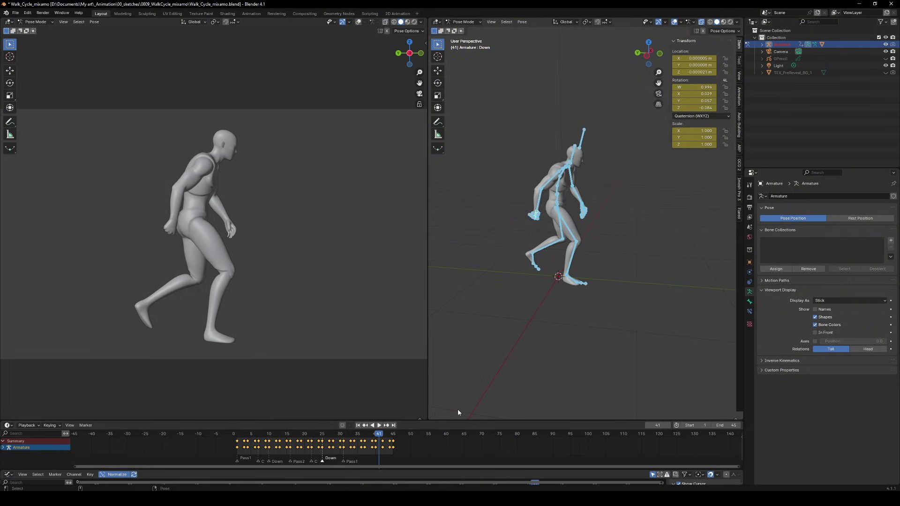
drag(234, 436, 237, 437)
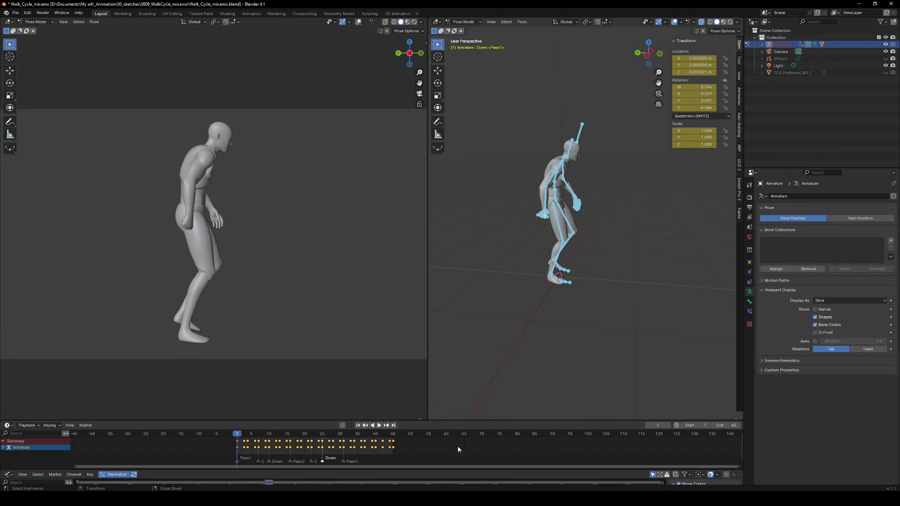
key(s)
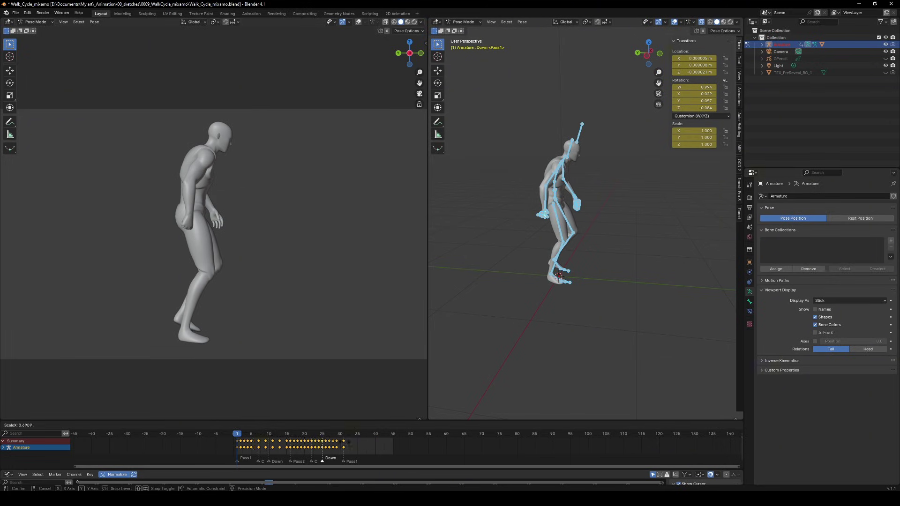
click(344, 443)
key(space)
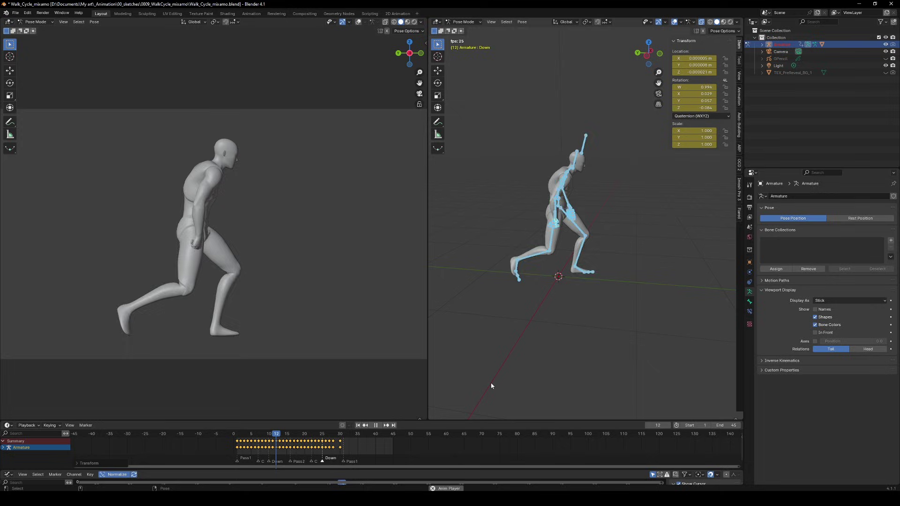
key(space)
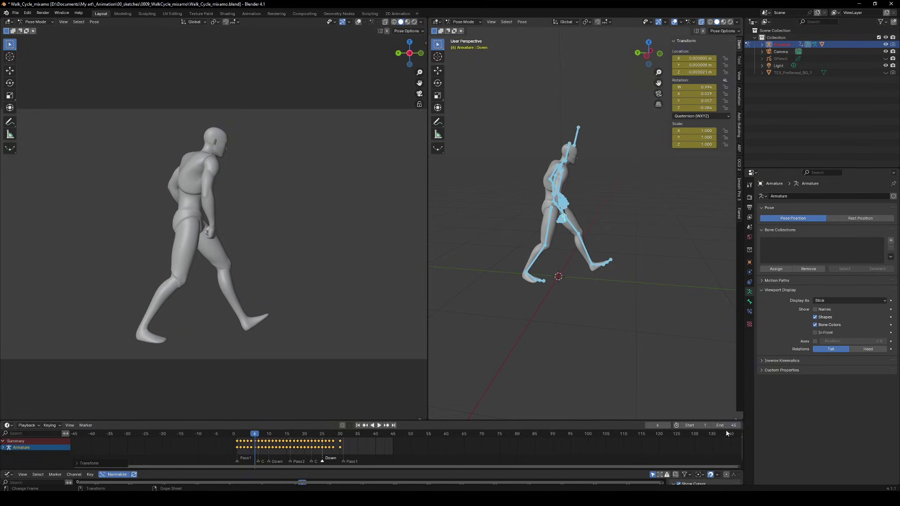
key(space)
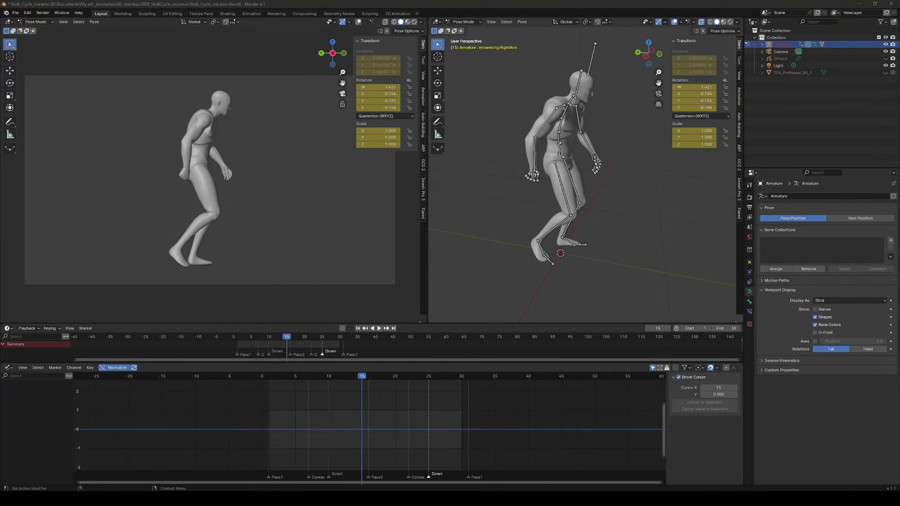
- Select the right upper arm and scale down all its rotation keys to reduce the swing
click(543, 129)
key(space)
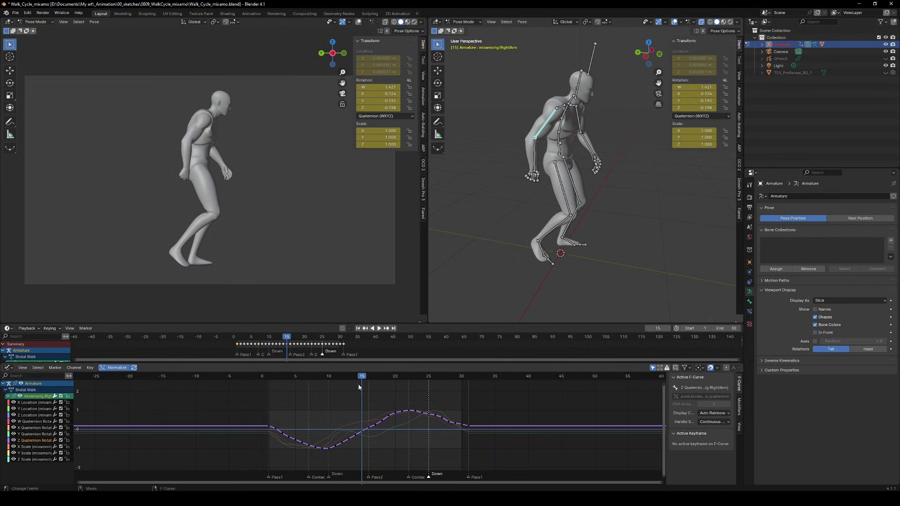
key(space)
key(a)
key(shift+Left)
key(s)
click(422, 400)
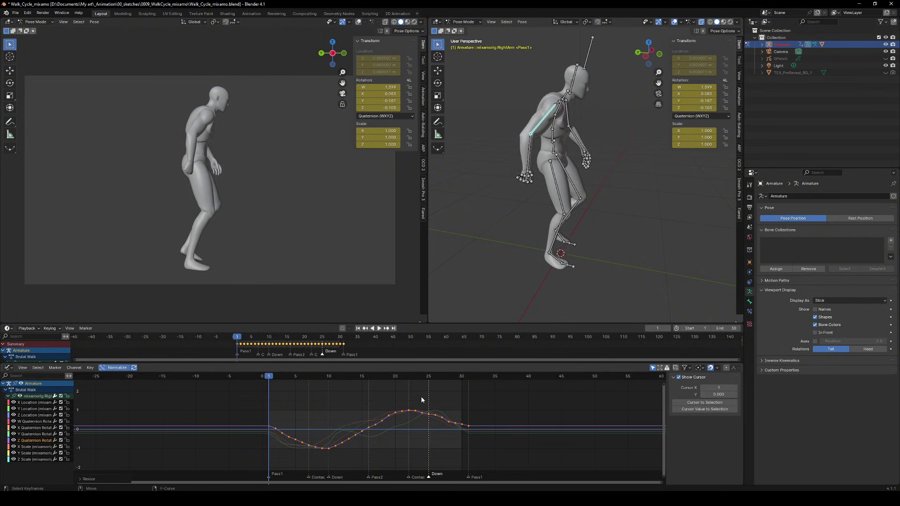
scroll(402, 415, down, 1)
key(space)
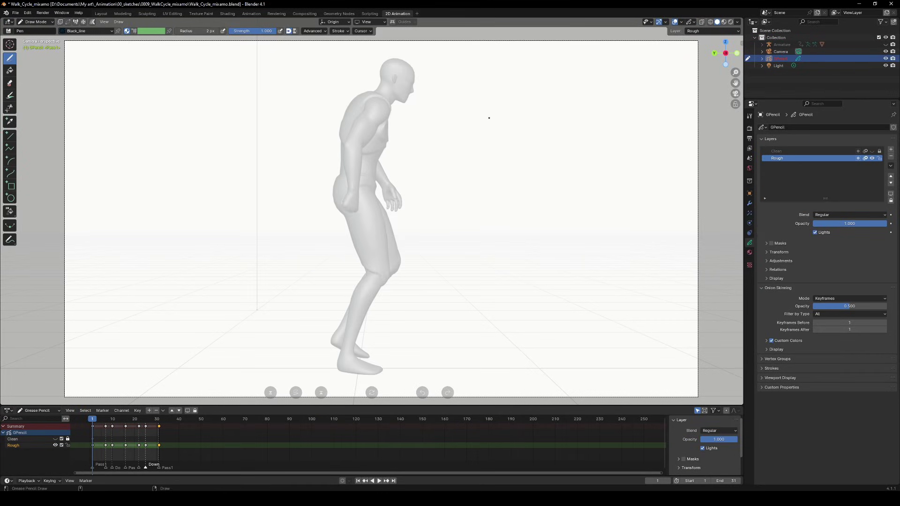
- Rough-sketch the mannequin on key poses Contact_L, Pass2, Contact_R and Down, then play the cycle
drag(658, 489, 196, 489)
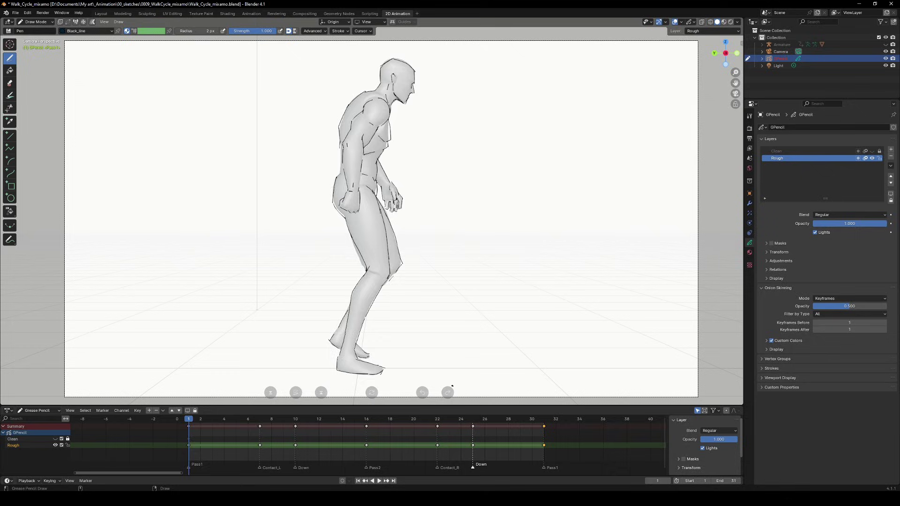
key(Up)
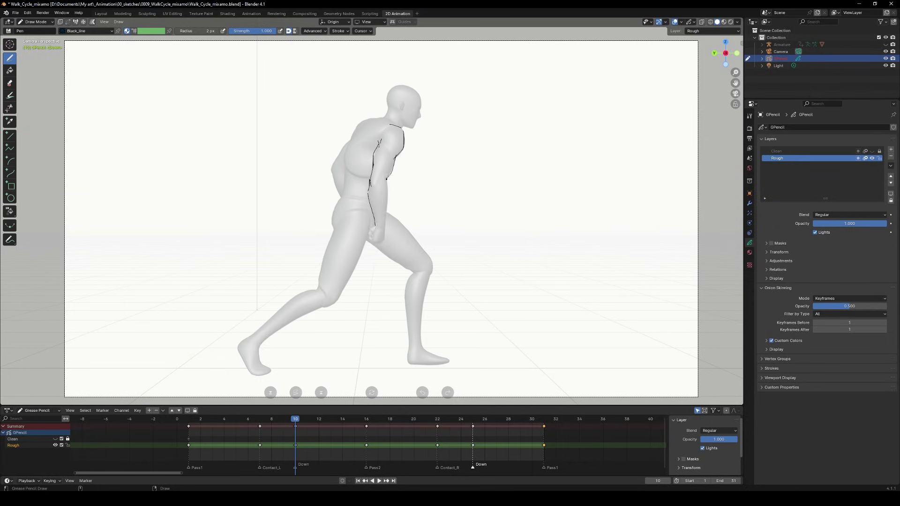
key(Up)
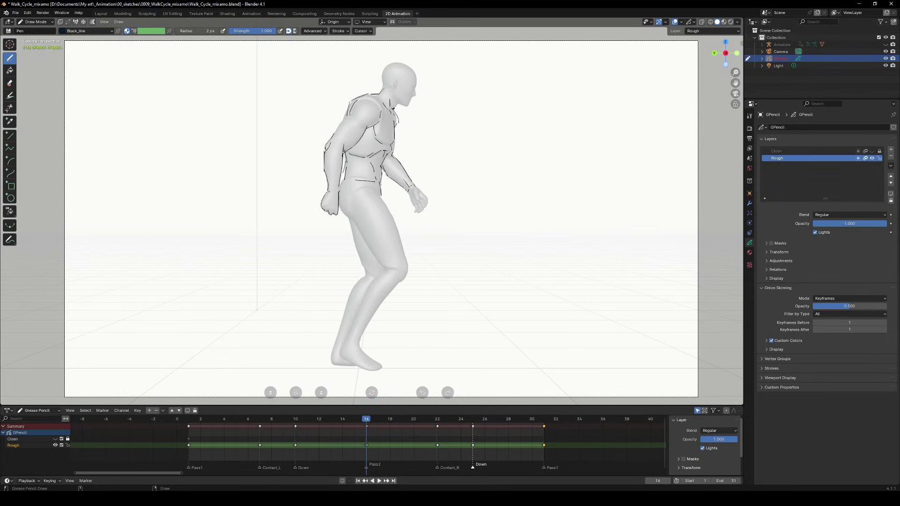
key(Up)
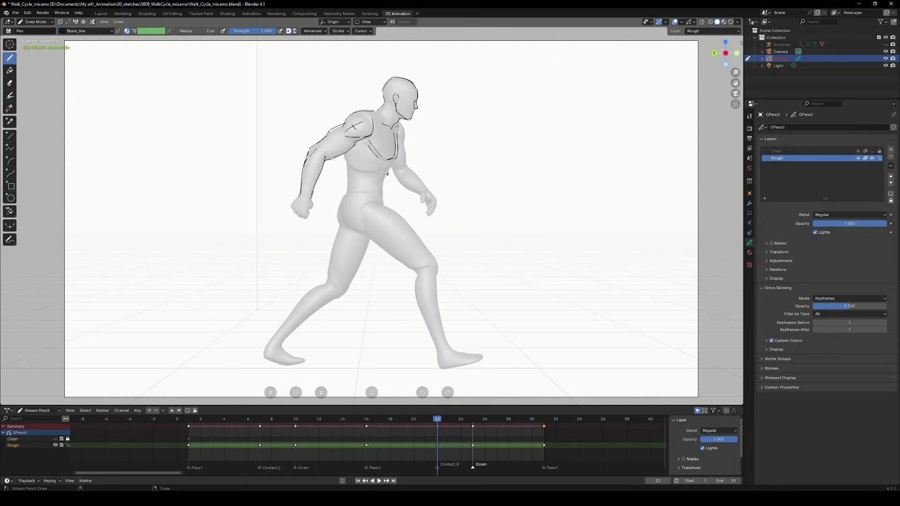
key(Up)
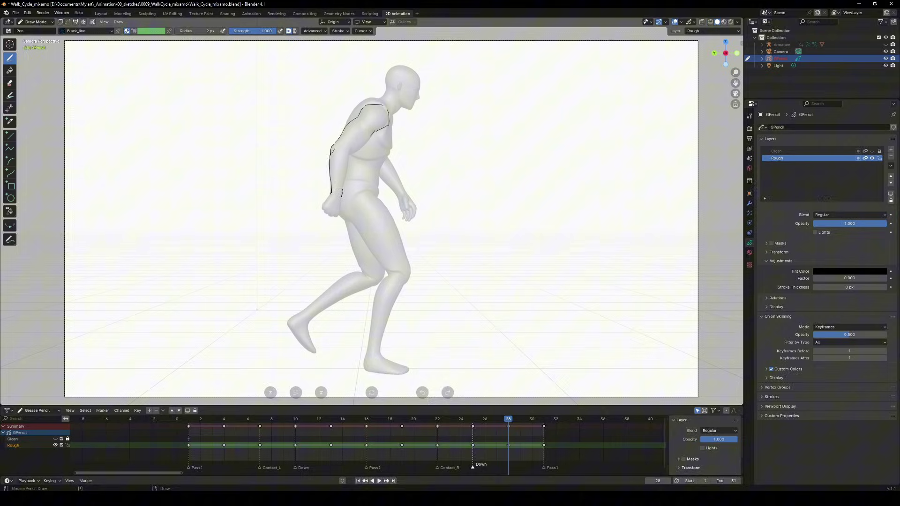
key(space)
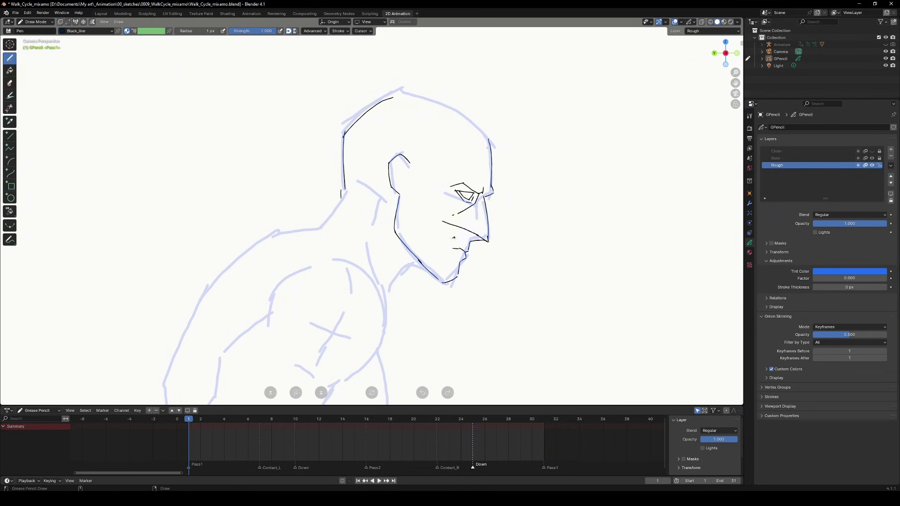
- Ink the chest, belly line and right-hand fingers over the blue rough
key(Tab)
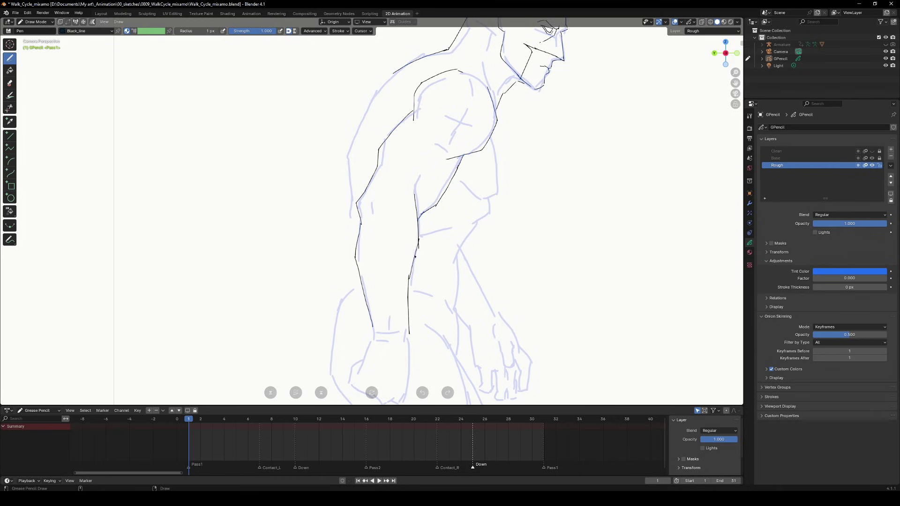
shift+middle_drag(415, 257, 450, 272)
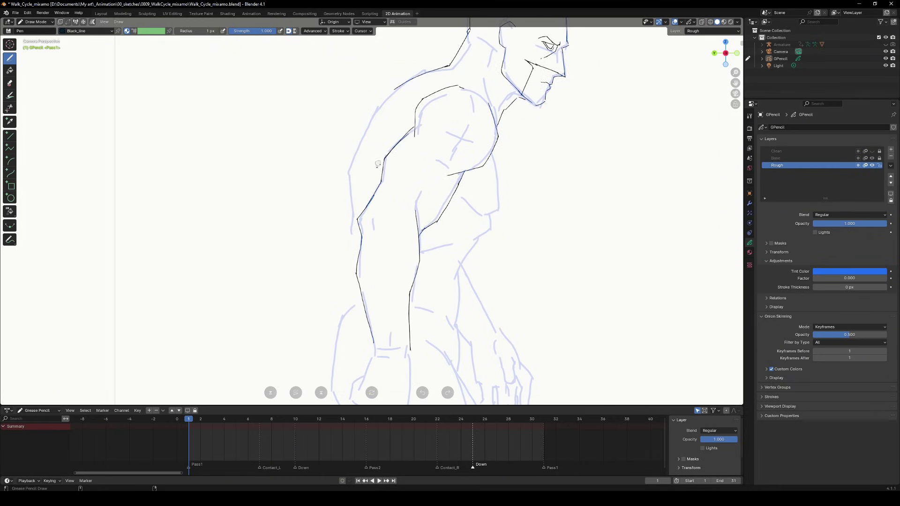
mouse_move(525, 52)
mouse_down()
mouse_move(538, 150)
mouse_move(493, 285)
mouse_up()
mouse_move(508, 303)
shift+middle_down()
mouse_move(497, 263)
mouse_move(520, 197)
shift+middle_up()
drag(537, 272, 557, 239)
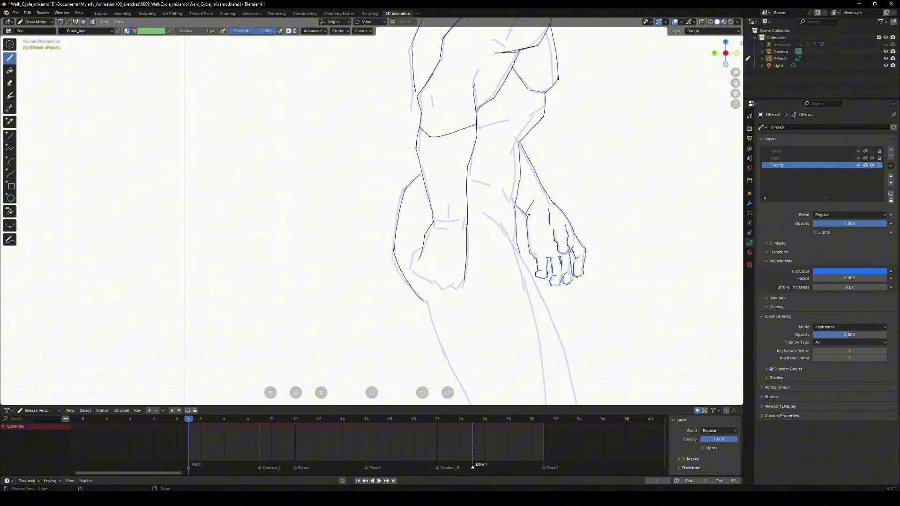
- Draw the leg's front and back outlines, the shin and the boot sole
shift+middle_drag(529, 214, 497, 104)
drag(483, 186, 491, 277)
drag(404, 178, 475, 336)
shift+middle_drag(454, 286, 462, 233)
drag(443, 323, 470, 328)
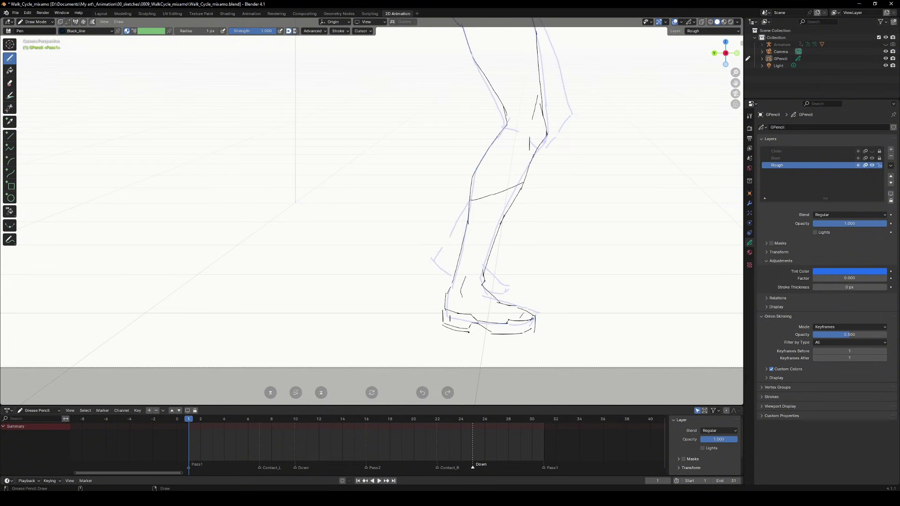
mouse_move(490, 294)
shift+middle_down()
mouse_move(483, 394)
mouse_move(450, 141)
mouse_move(428, 234)
shift+middle_up()
shift+middle_drag(432, 271, 368, 386)
scroll(368, 385, up, 1)
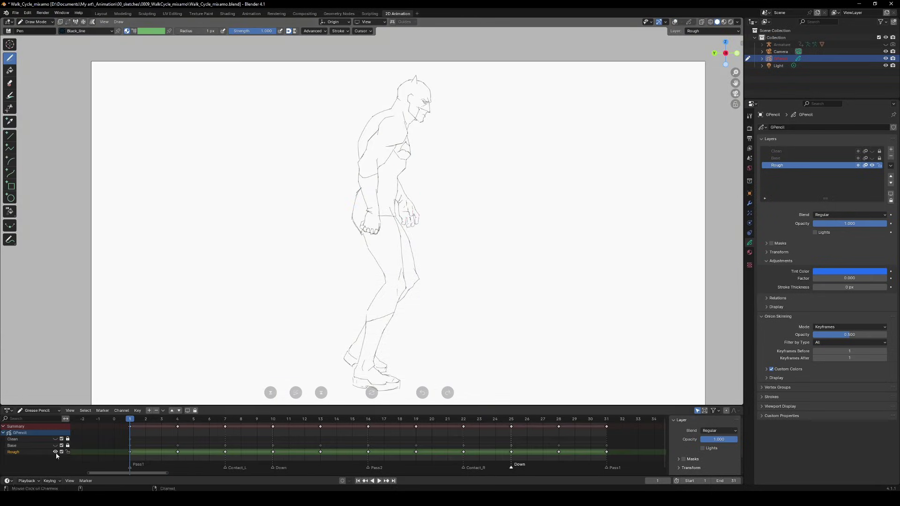
scroll(343, 165, up, 5)
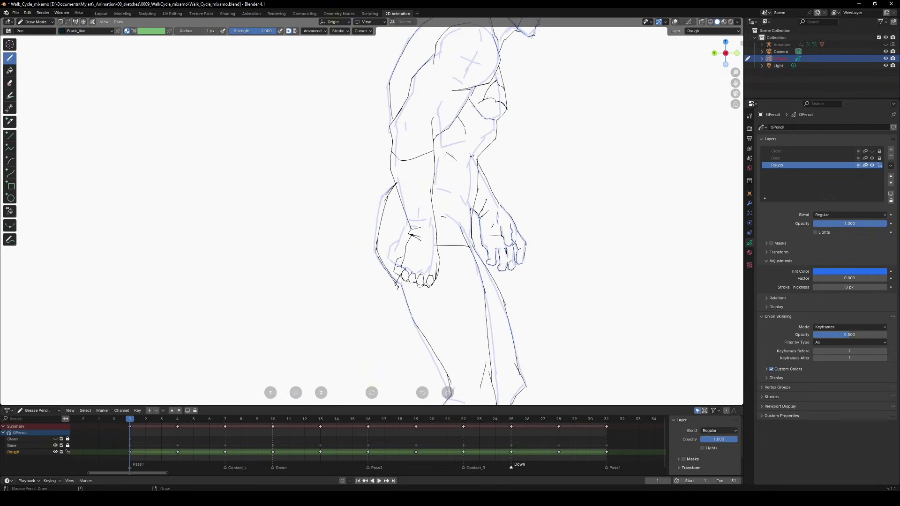
scroll(555, 400, up, 1)
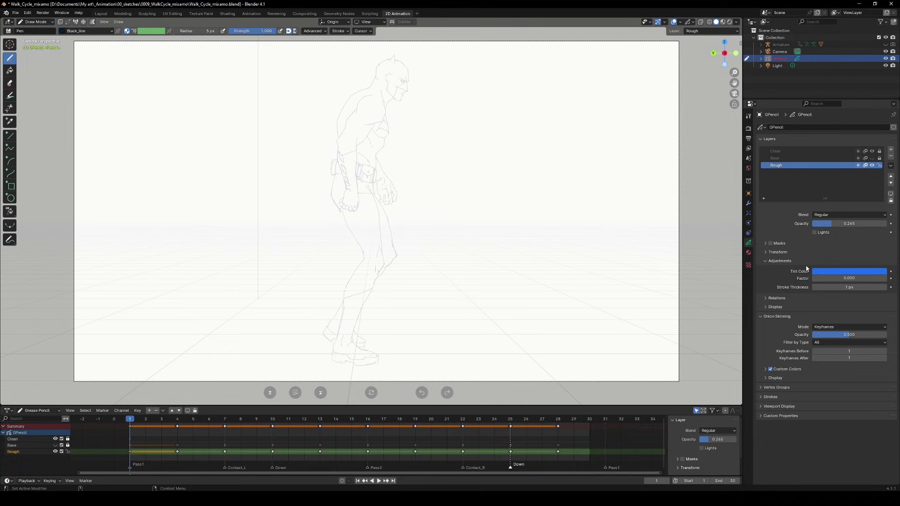
- Make the Clean layer active and ink thick black lines over the sketch
click(788, 151)
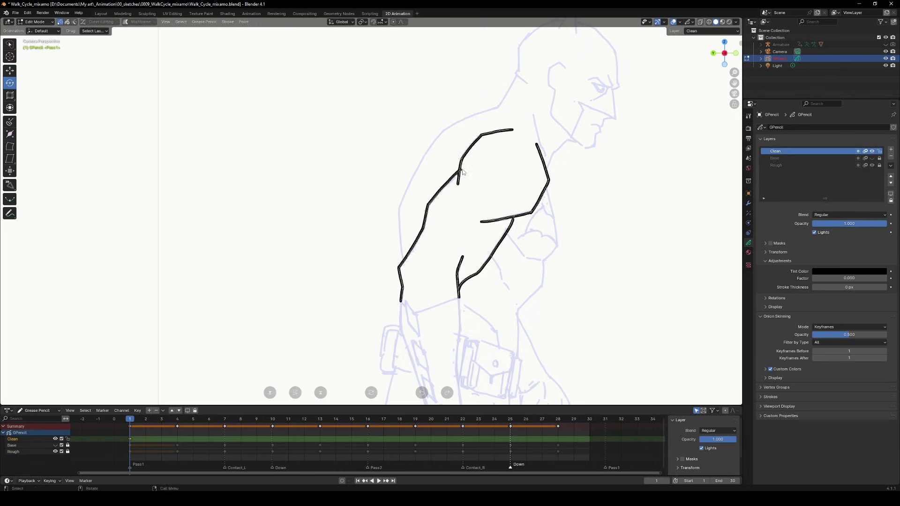
drag(510, 122, 610, 133)
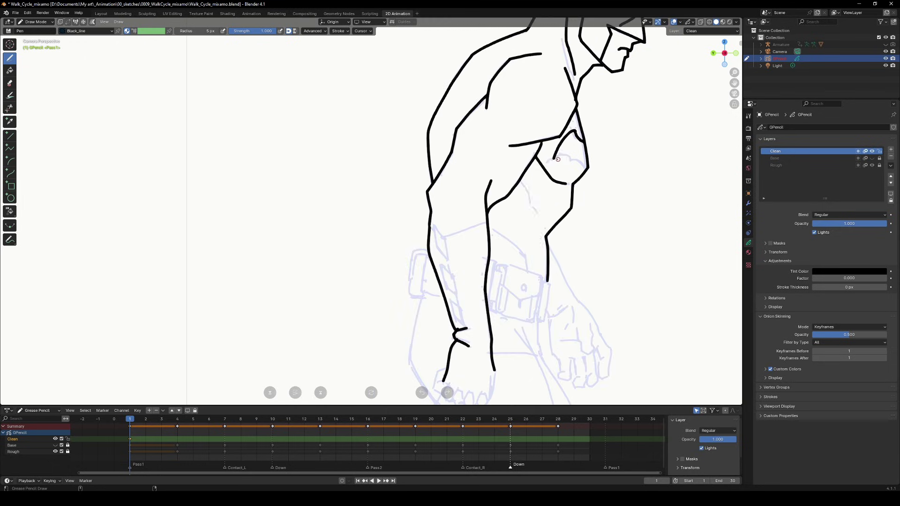